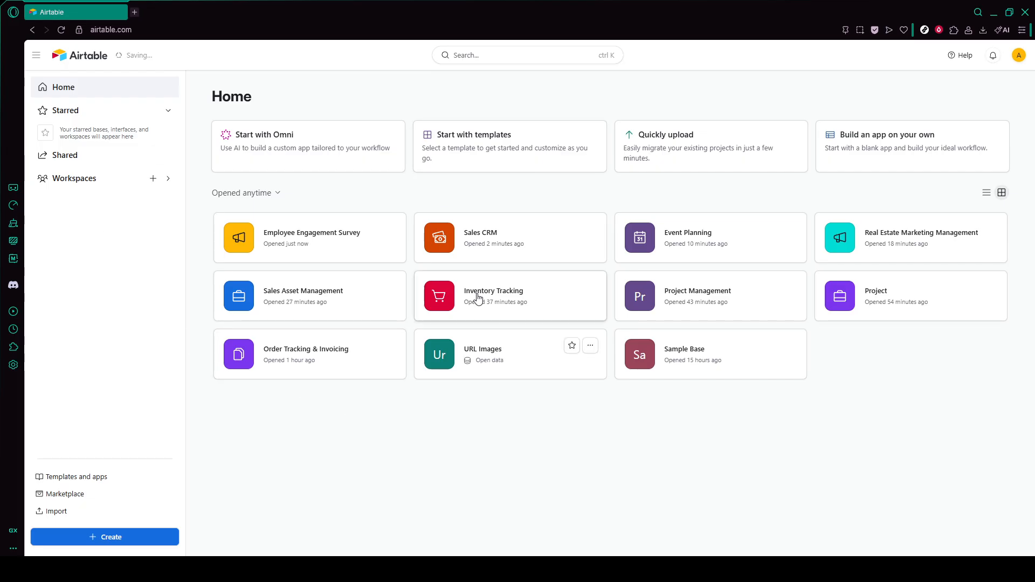
click(188, 30)
key(ctrl+a)
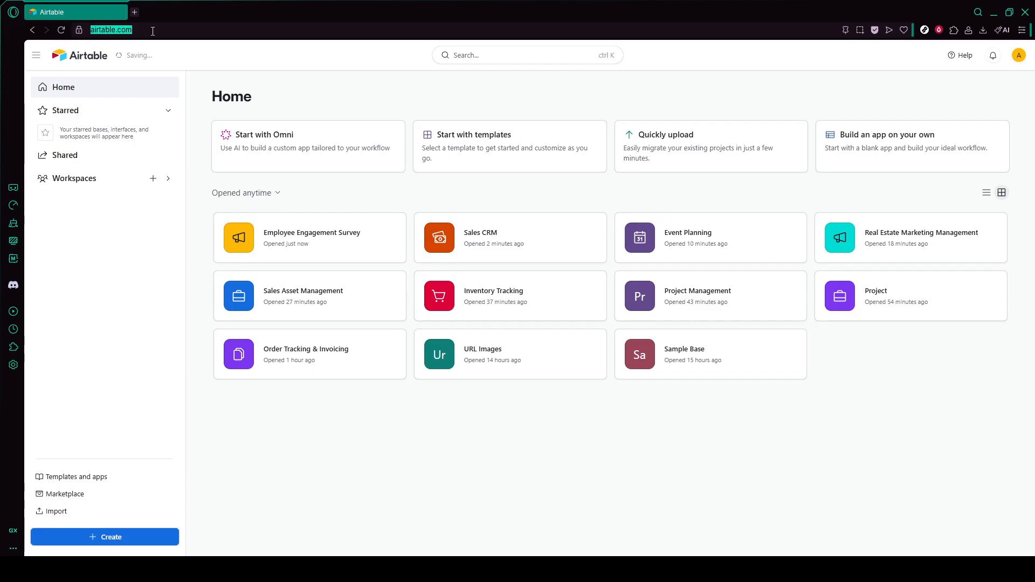
click(257, 73)
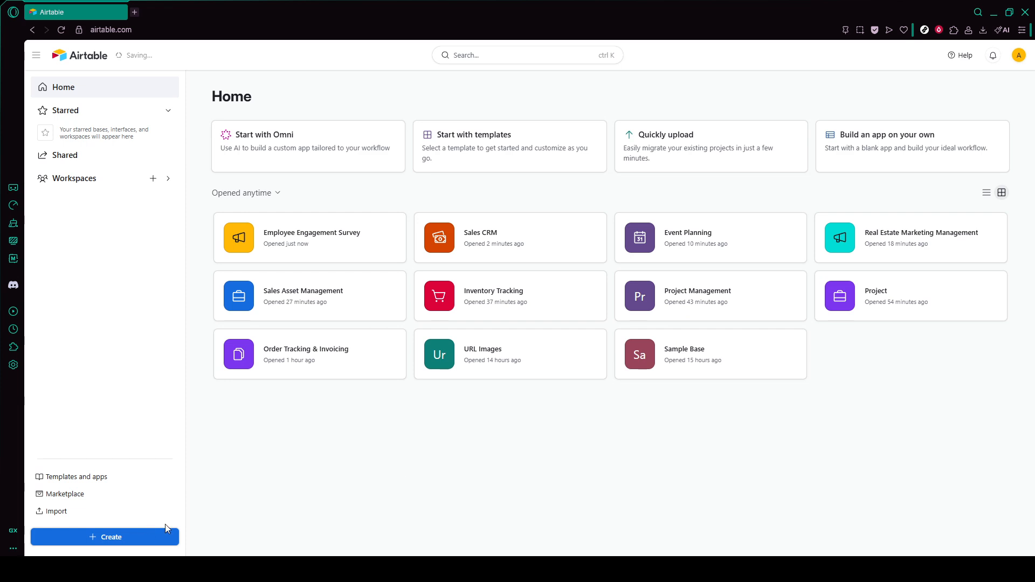
Bring up the choices for starting a new app and dismiss them without creating one.
click(128, 543)
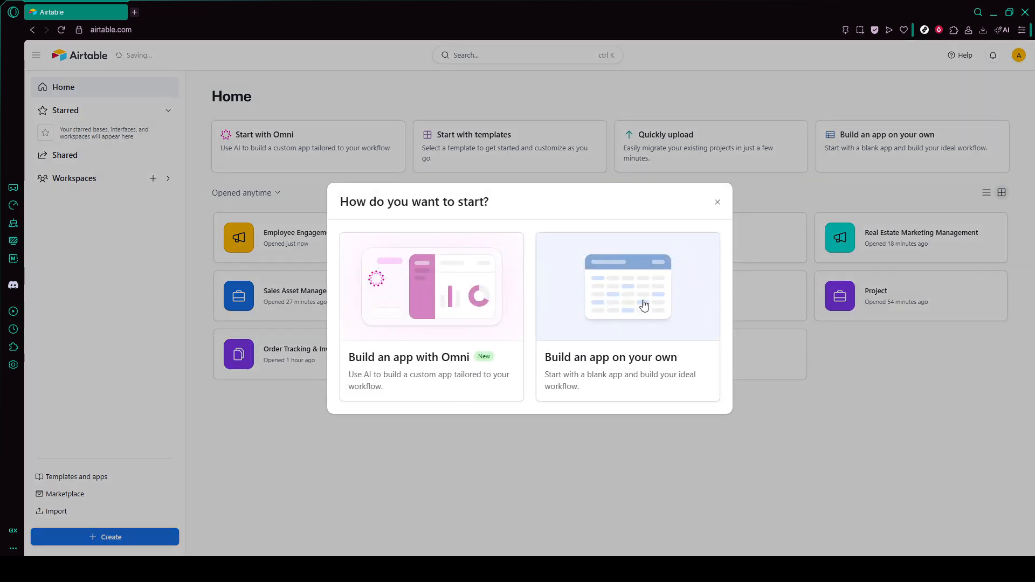
click(568, 494)
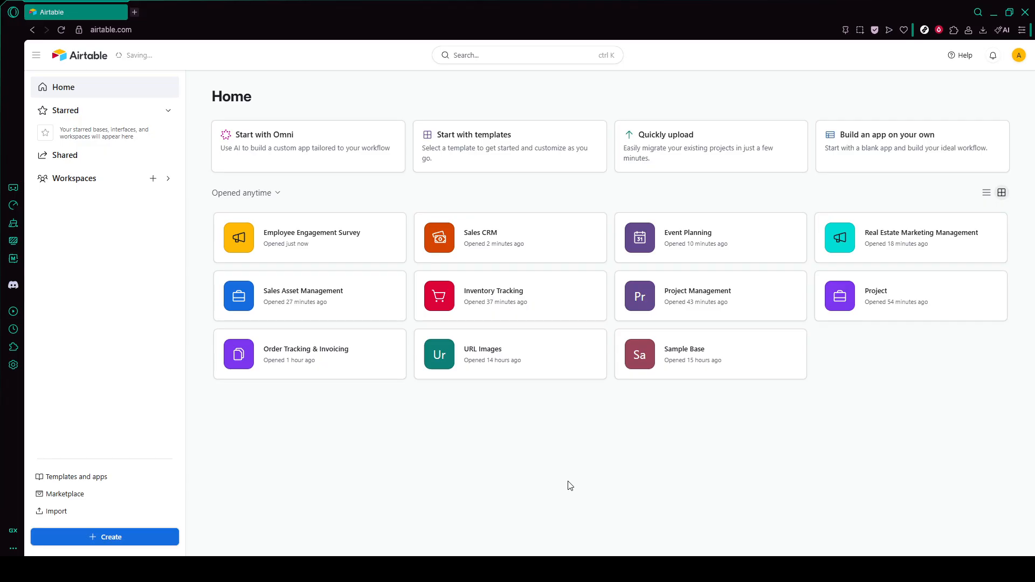
Open the Sales CRM base and look through its Opportunities, Interactions, Accounts and Contacts tables.
click(549, 235)
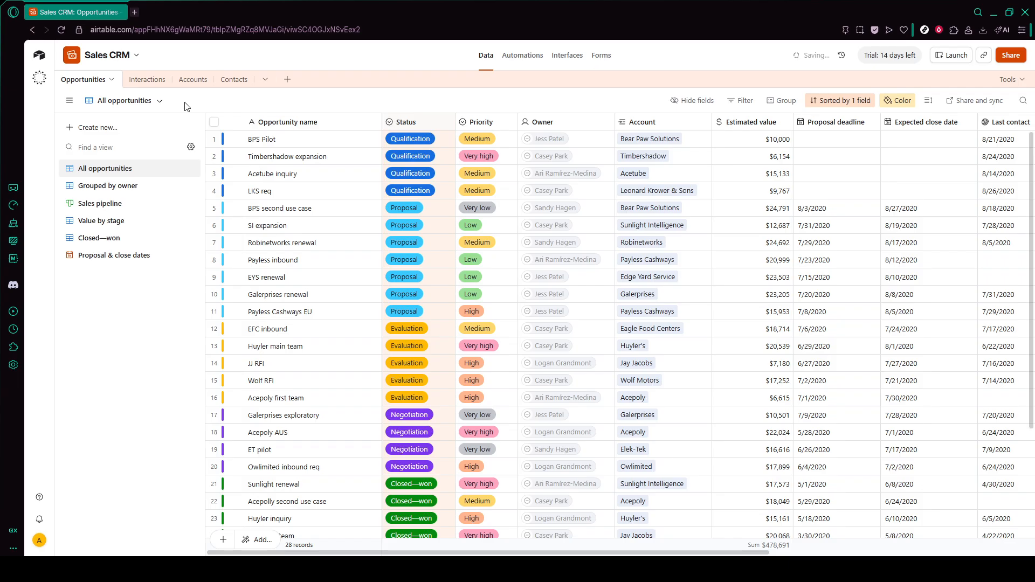
click(149, 80)
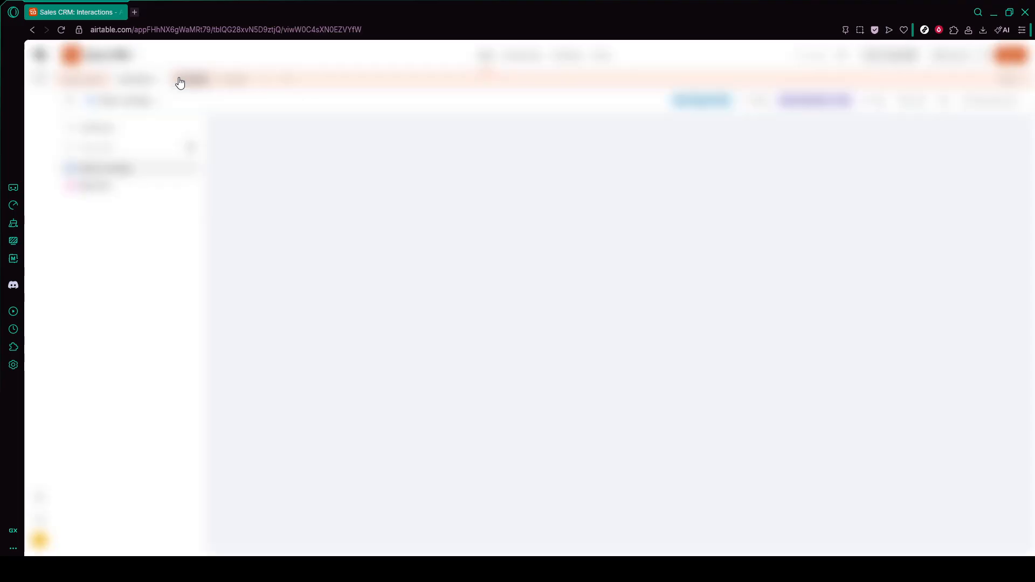
click(181, 80)
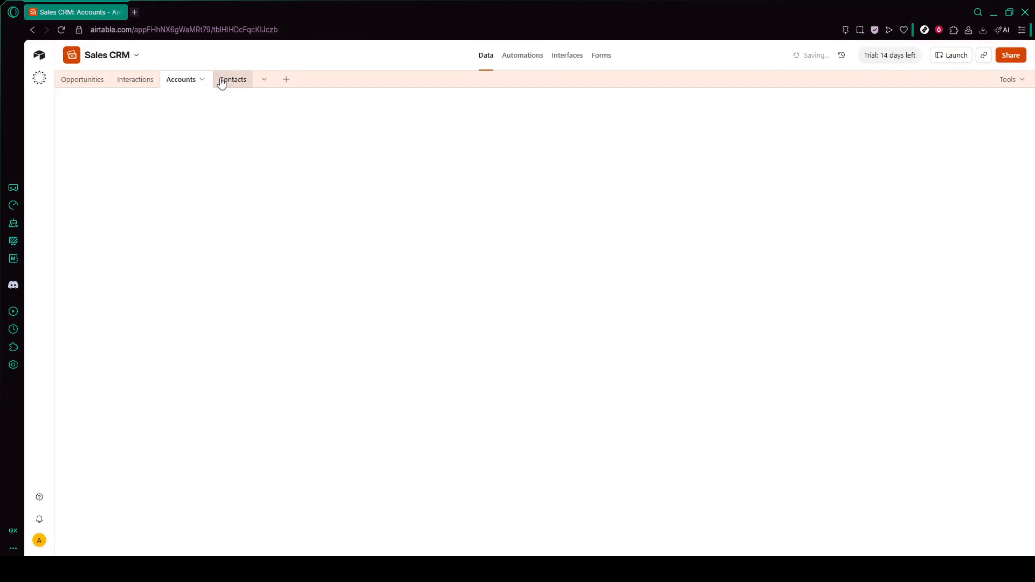
click(221, 81)
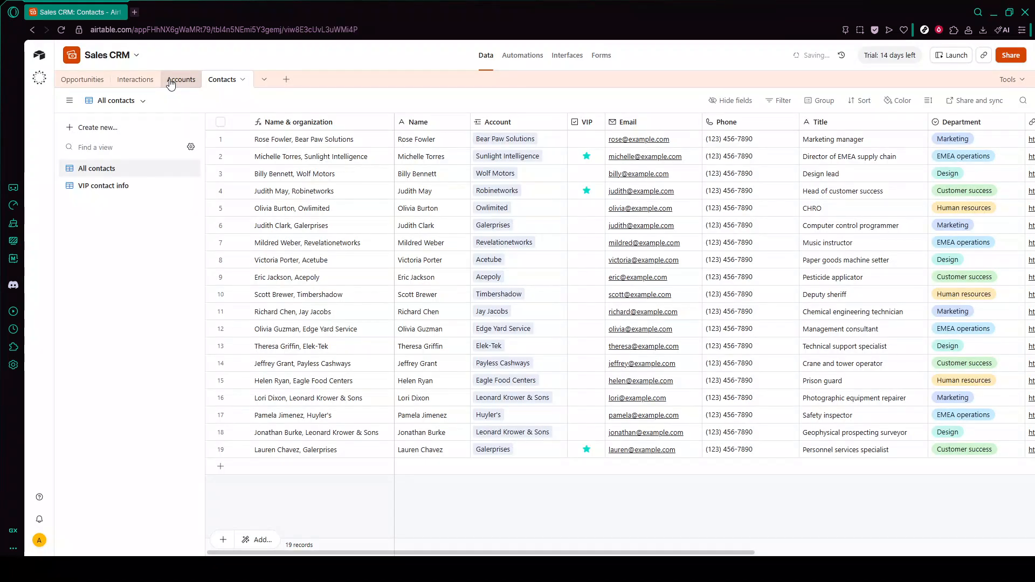
click(170, 84)
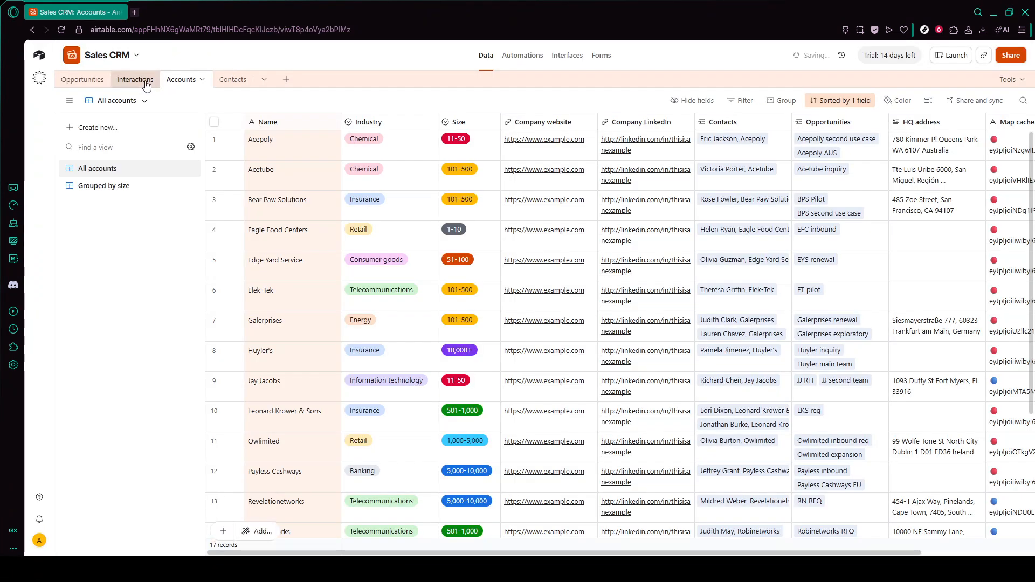
click(144, 82)
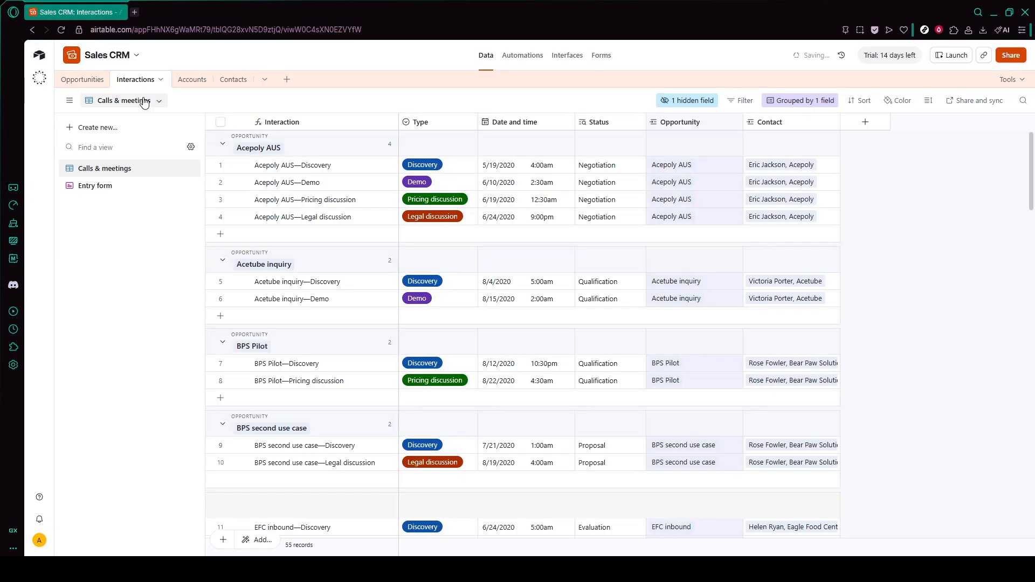
click(96, 79)
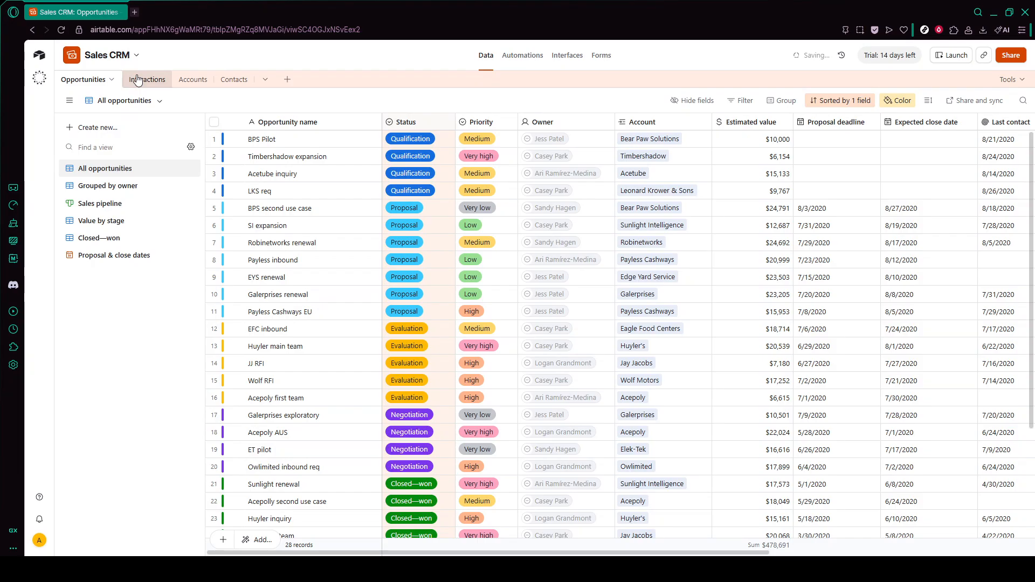
click(138, 80)
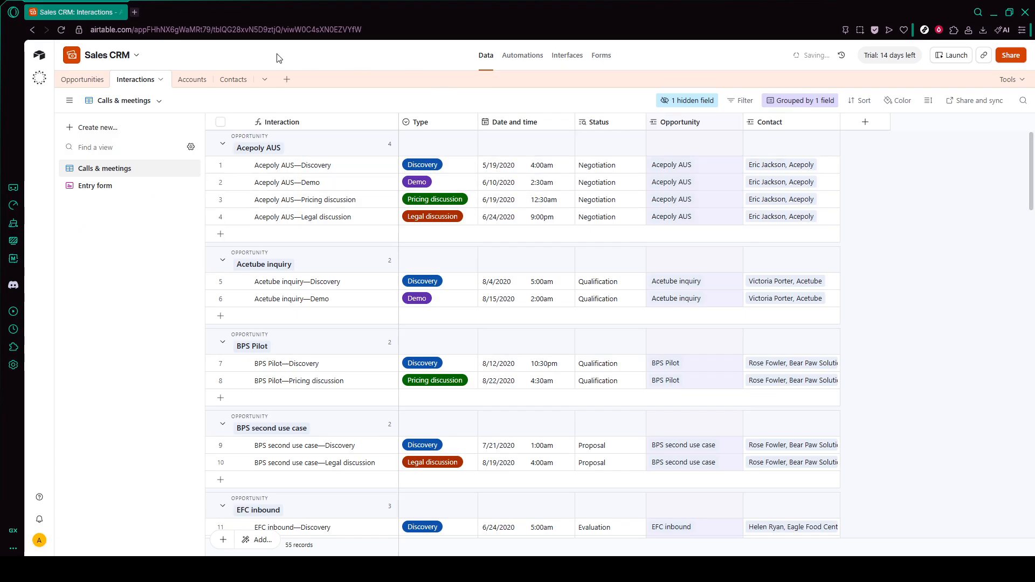
Review the fields of the Opportunities table and the field types offered for a new field, without adding one.
click(90, 79)
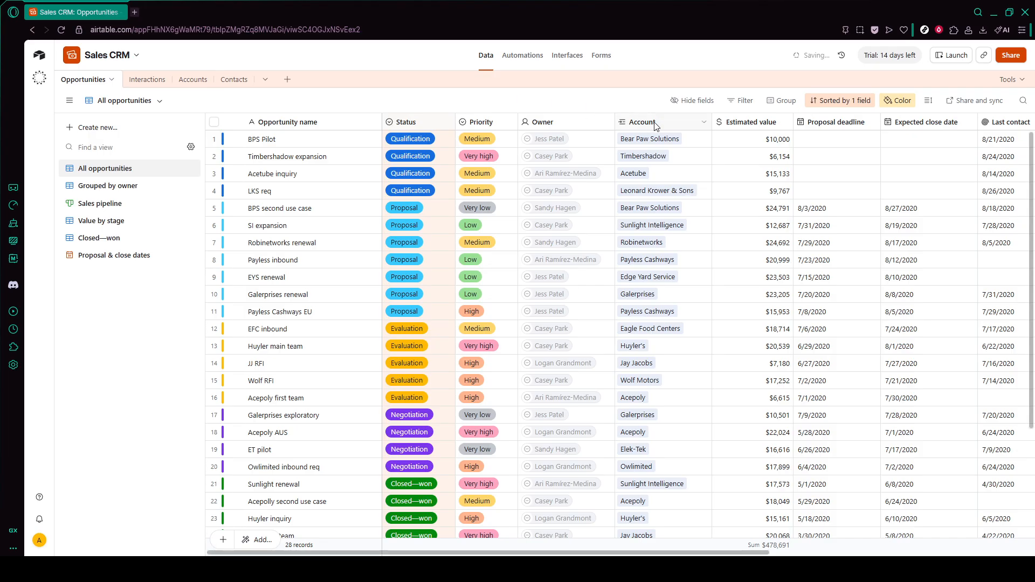
scroll(655, 125, right, 8)
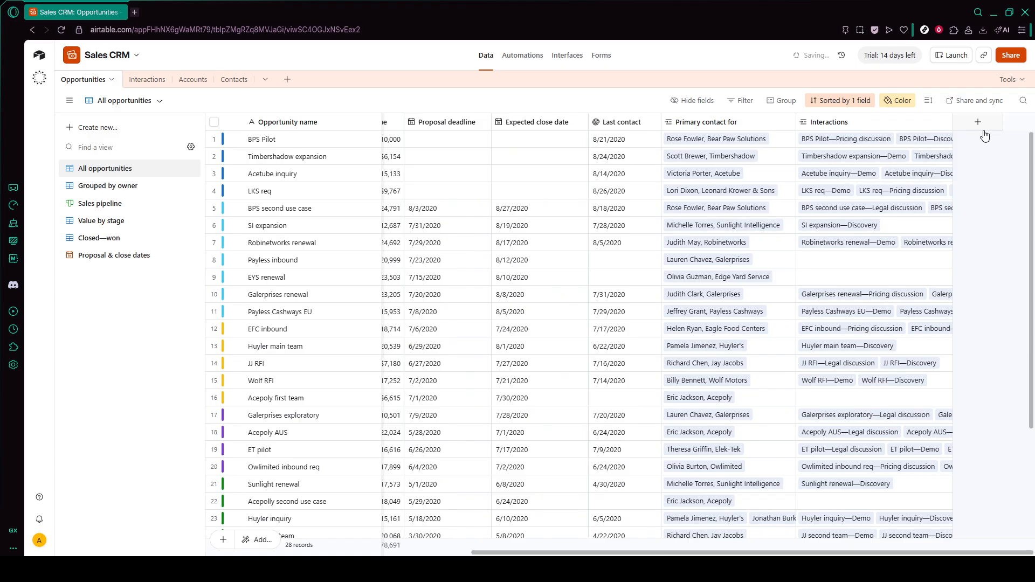
click(979, 123)
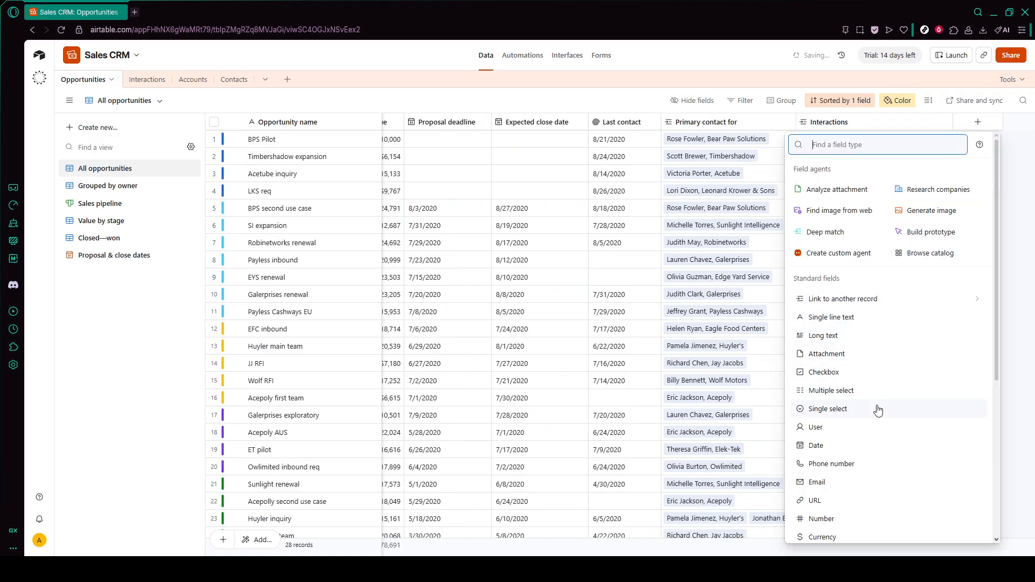
scroll(876, 431, down, 1)
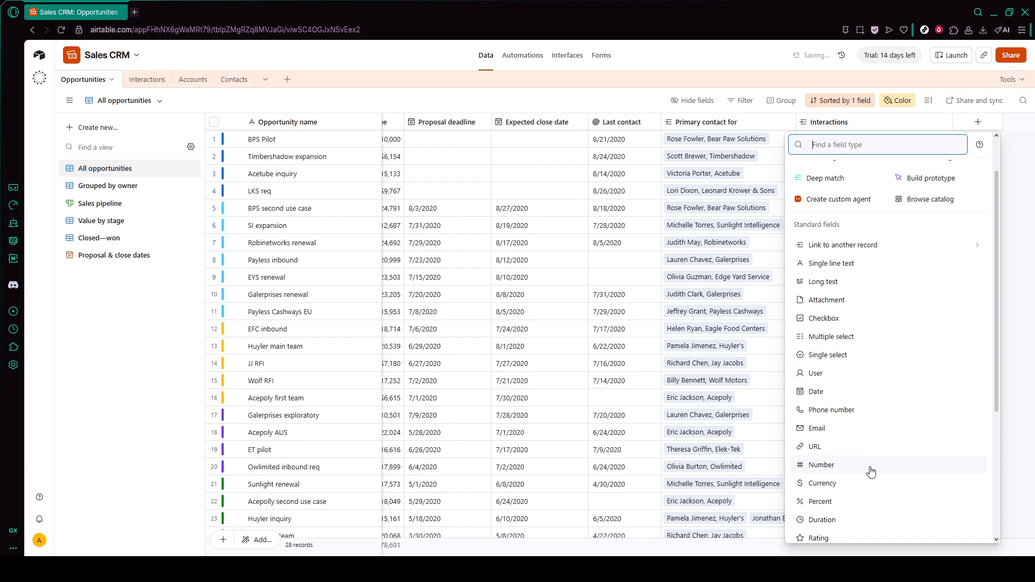
click(333, 103)
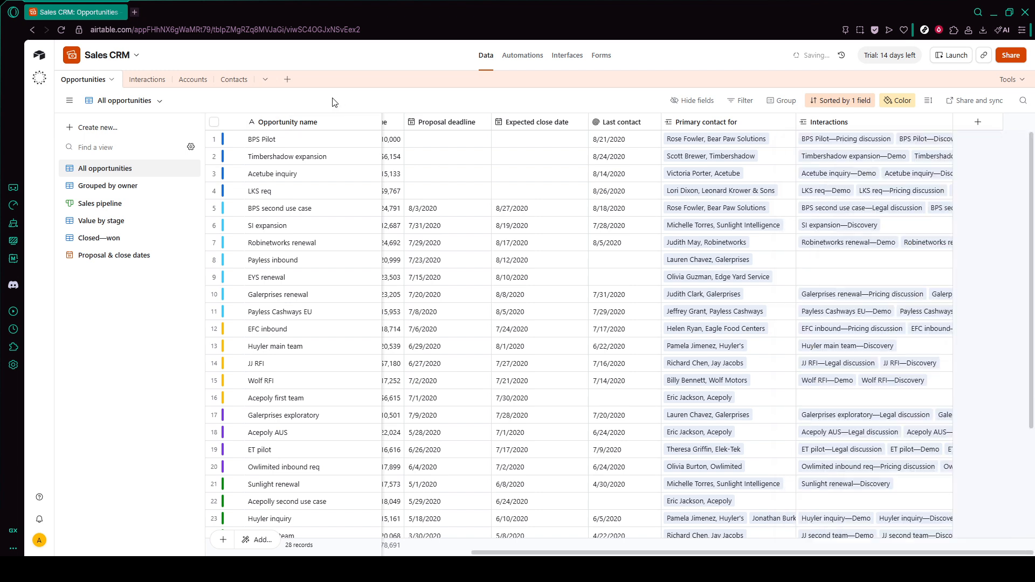
Look through all the fields of the Contacts table, from the name through LinkedIn to the linked Interactions and Opportunities.
click(234, 79)
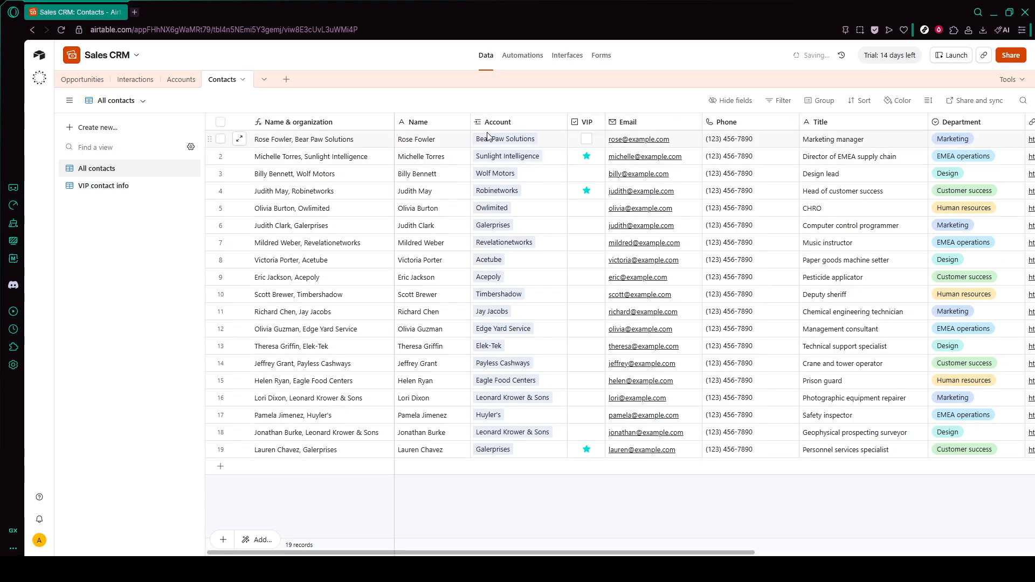
scroll(793, 216, right, 3)
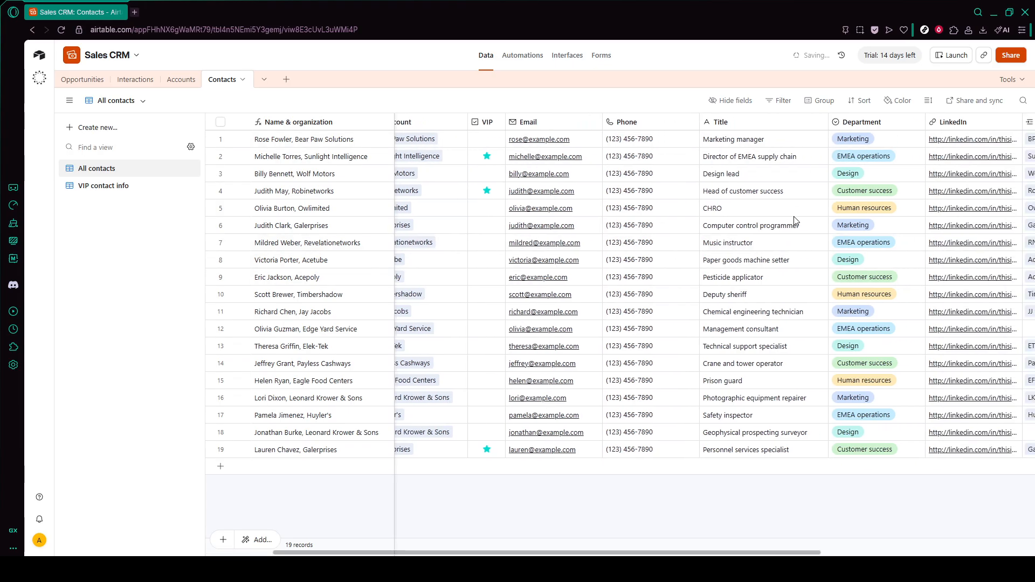
scroll(797, 150, right, 4)
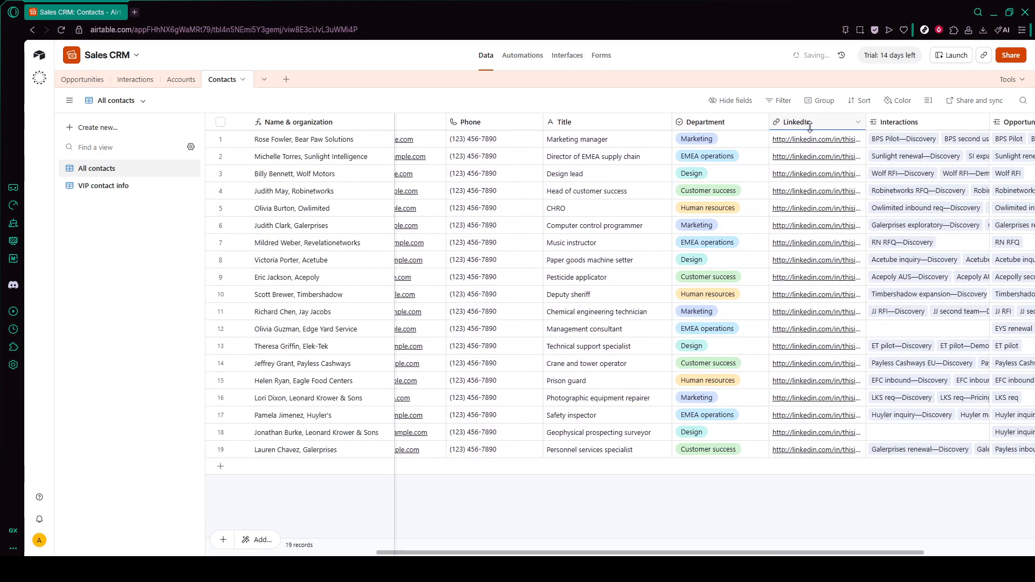
scroll(810, 127, right, 3)
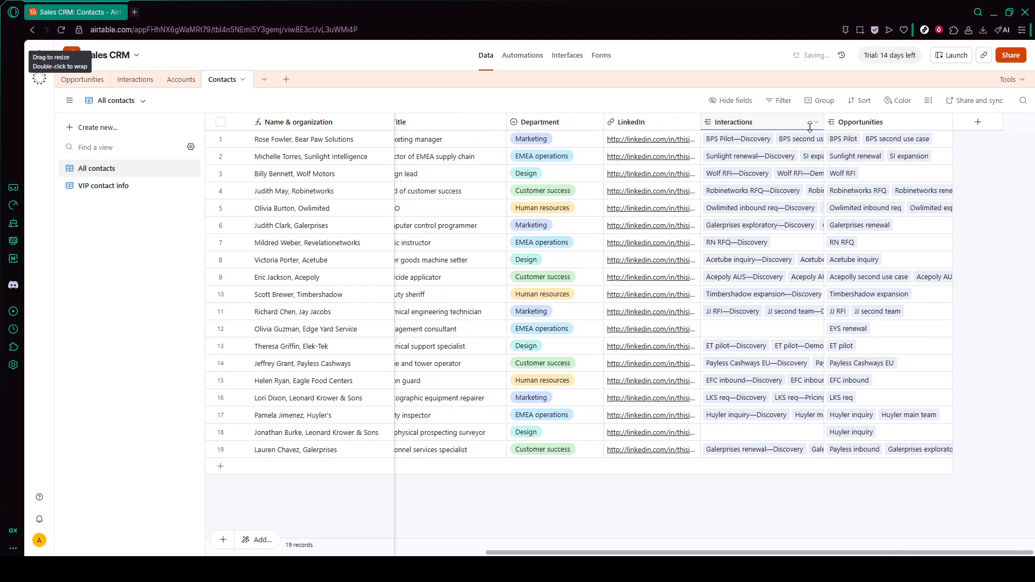
scroll(809, 127, left, 10)
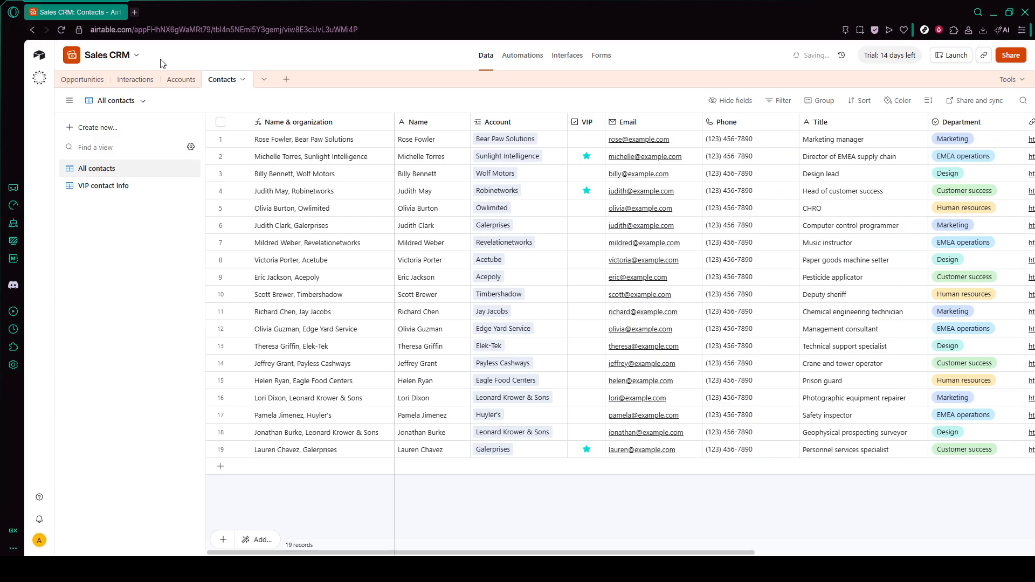
Examine the Accounts table's records and fields, including the linked Contacts and Opportunities, HQ address and Map cache.
click(182, 79)
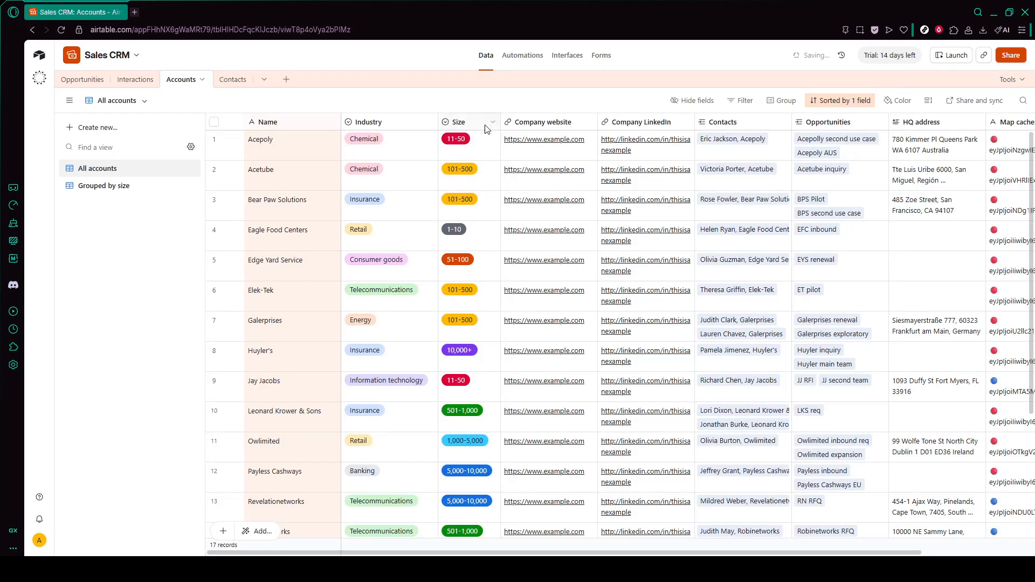
scroll(603, 130, right, 5)
scroll(626, 125, down, 1)
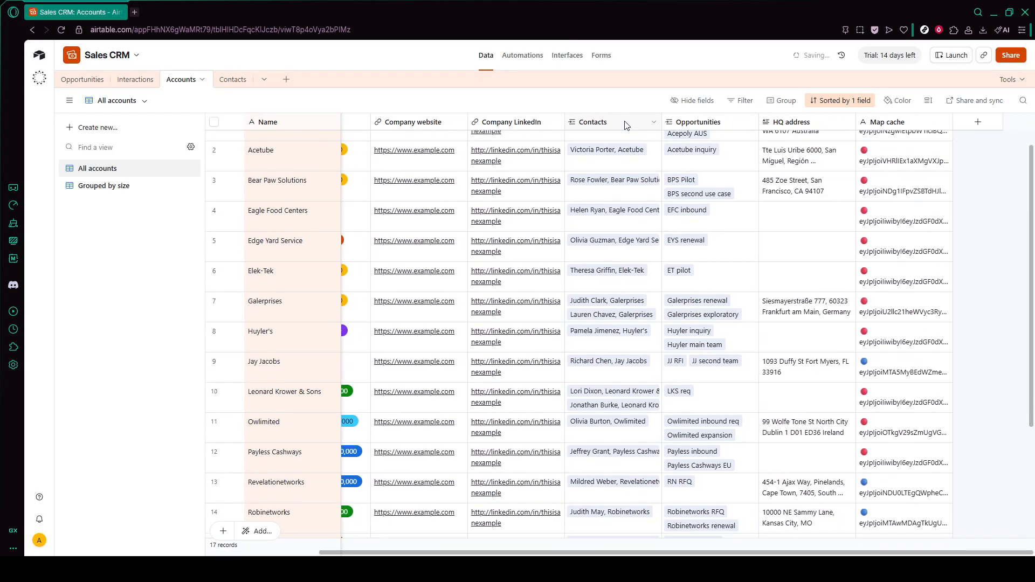
scroll(629, 123, up, 1)
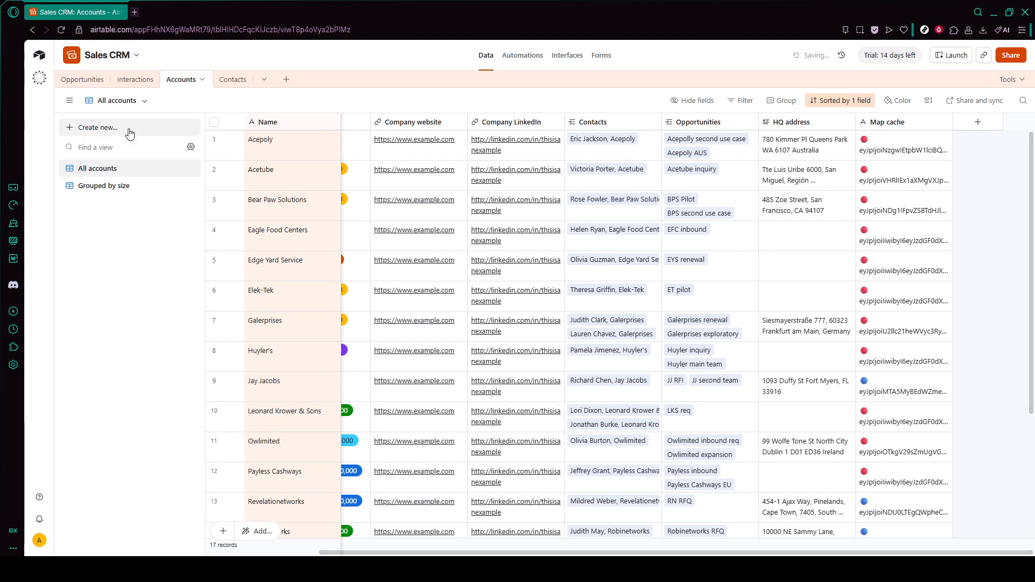
scroll(393, 317, left, 3)
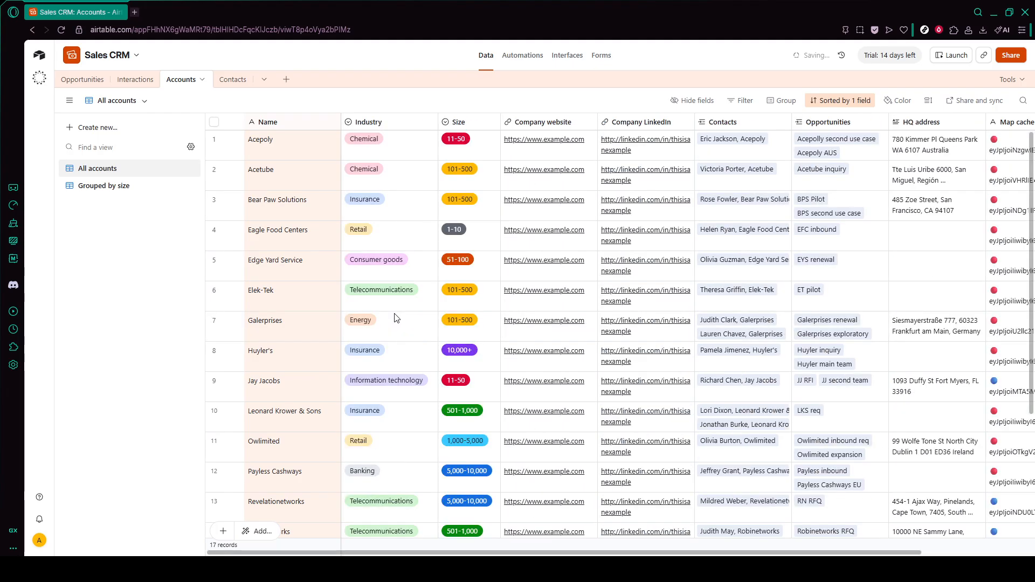
scroll(396, 318, down, 4)
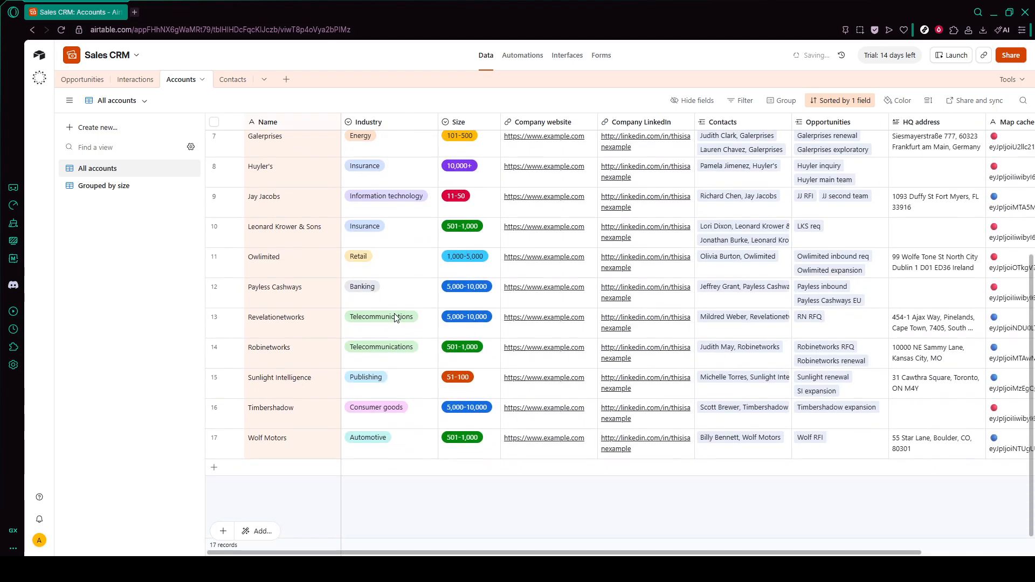
scroll(395, 318, up, 4)
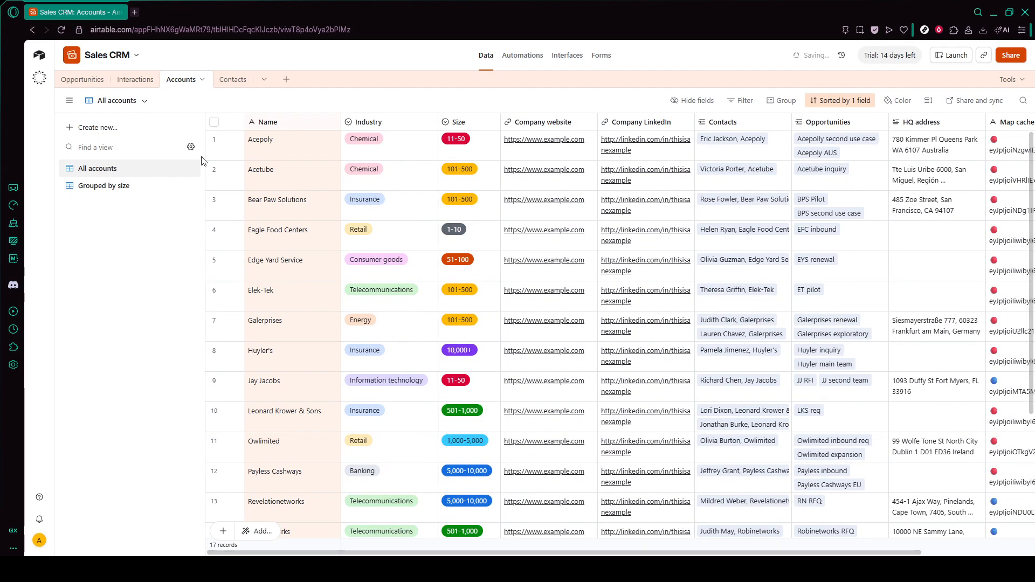
scroll(875, 327, right, 5)
scroll(875, 327, down, 1)
scroll(874, 328, down, 1)
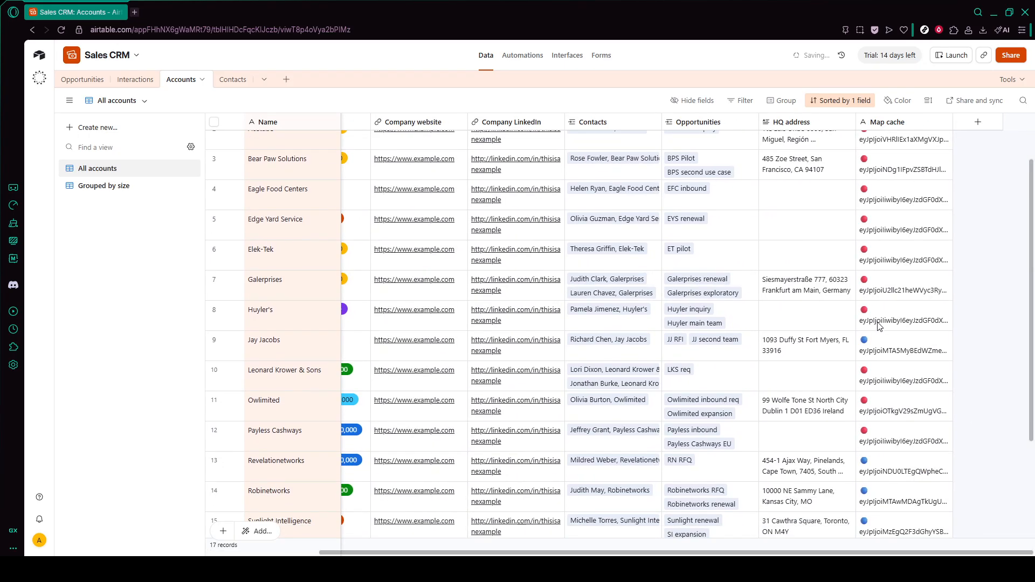
scroll(877, 325, up, 2)
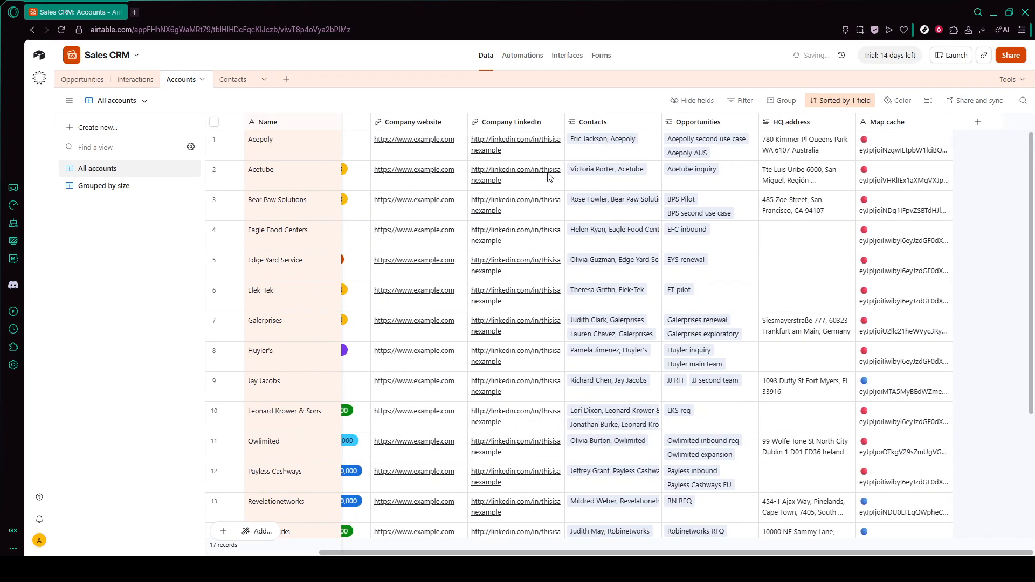
In the Interactions table, look up the Link to another record field type and its available tables, without adding the field.
click(135, 79)
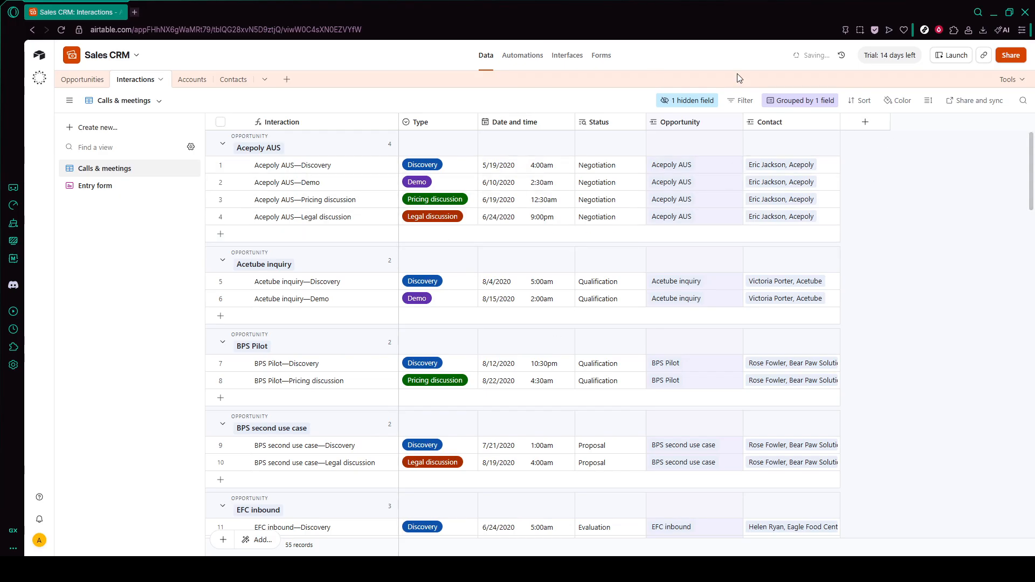
click(865, 121)
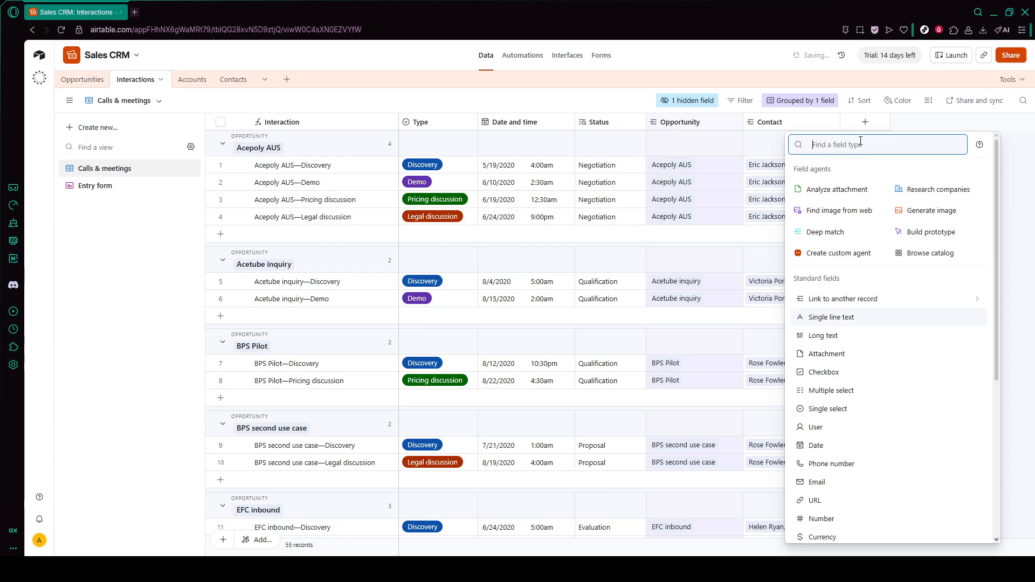
text(link)
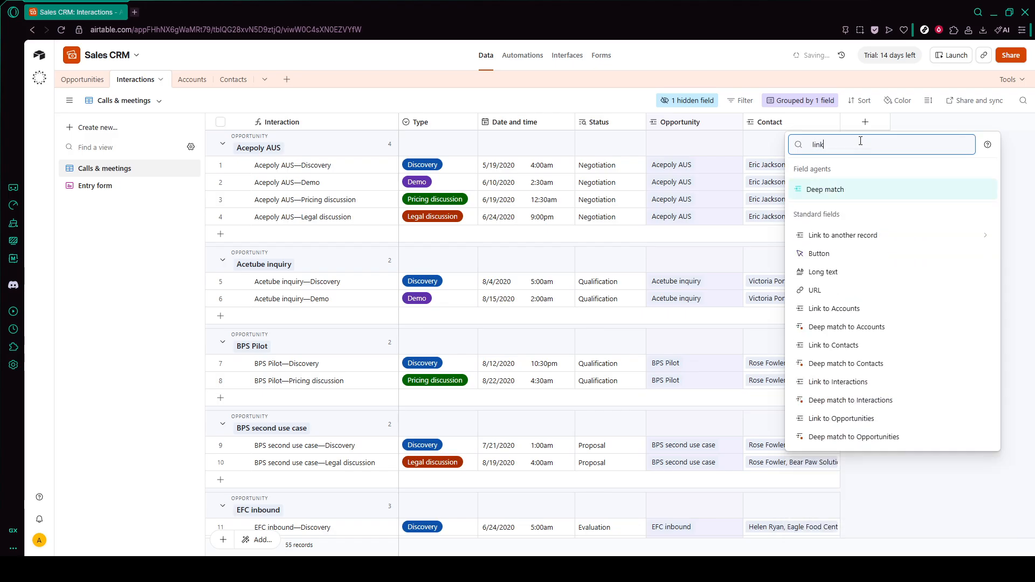
click(874, 236)
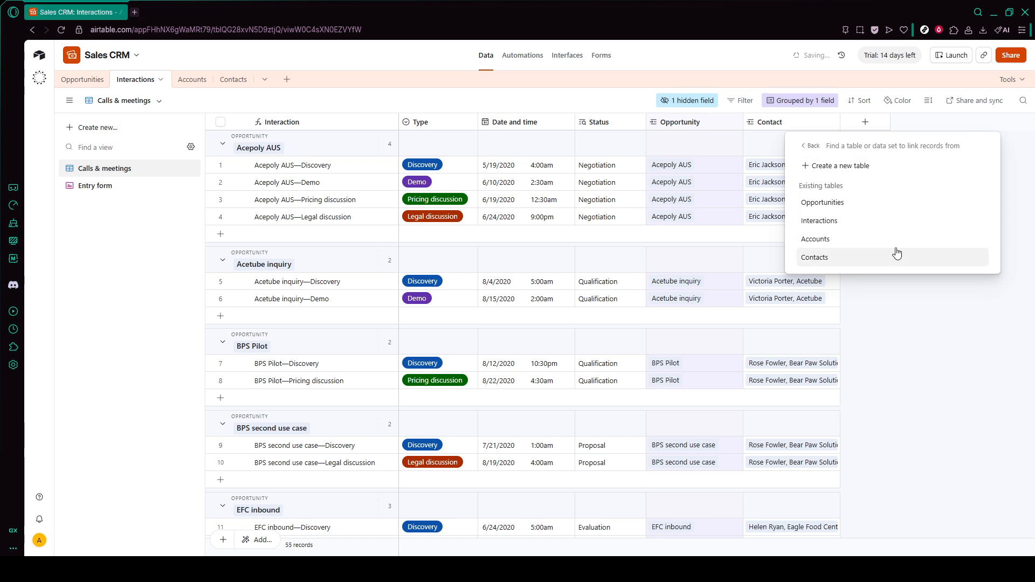
click(915, 316)
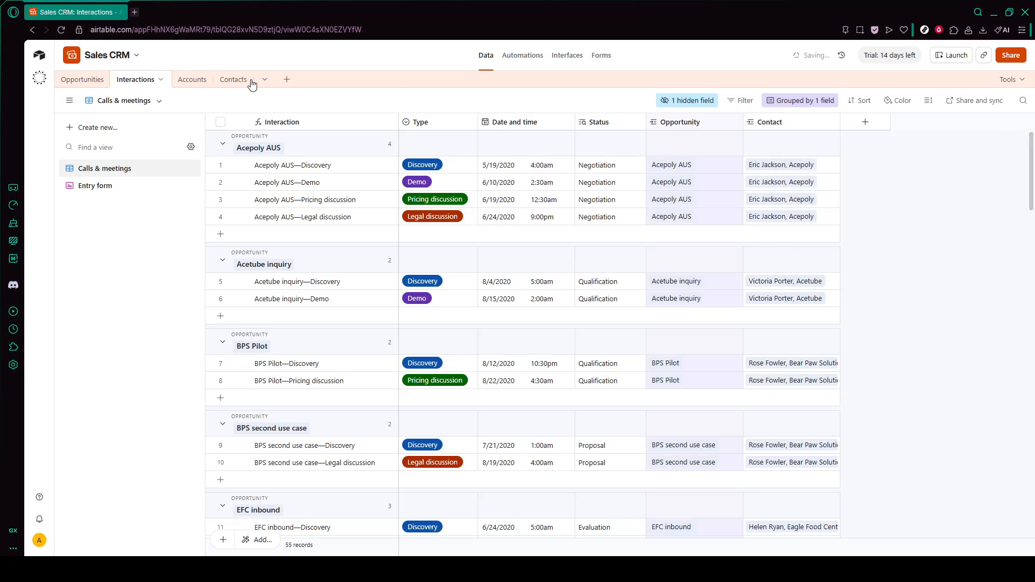
Create a collaborative Kanban view named Kanban in the Contacts table, with its records stacked by the Account field.
click(233, 79)
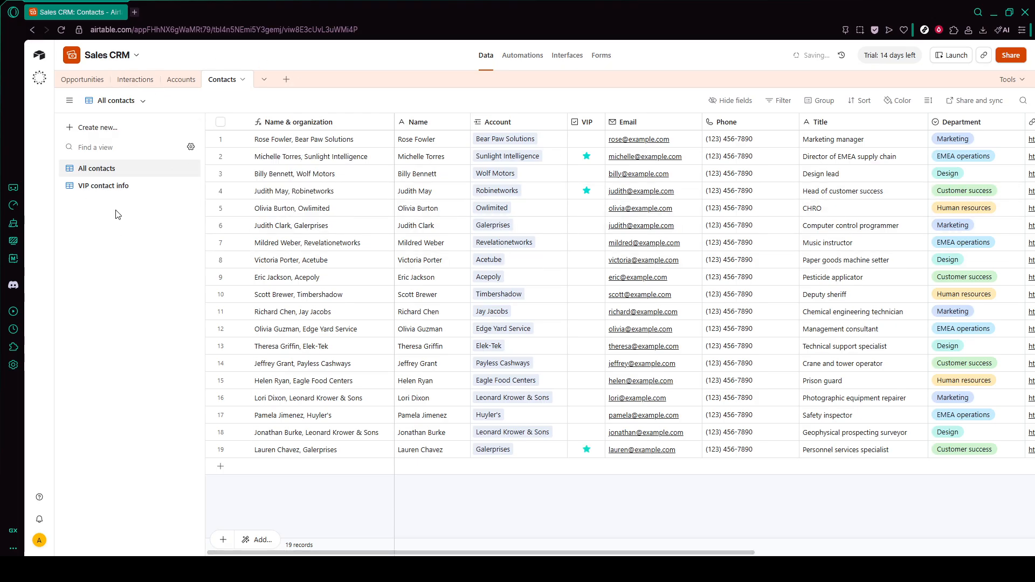
click(118, 129)
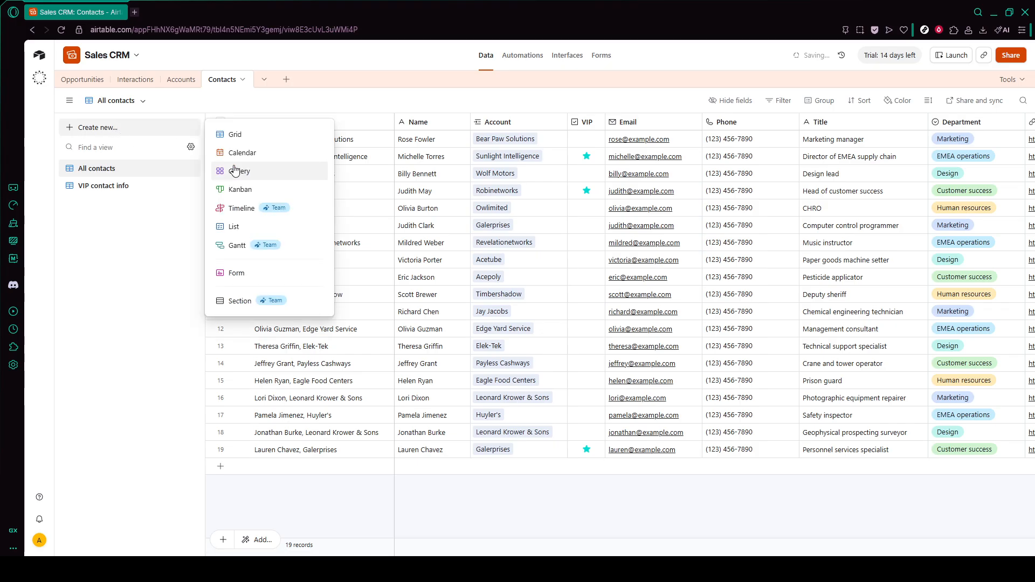
click(245, 187)
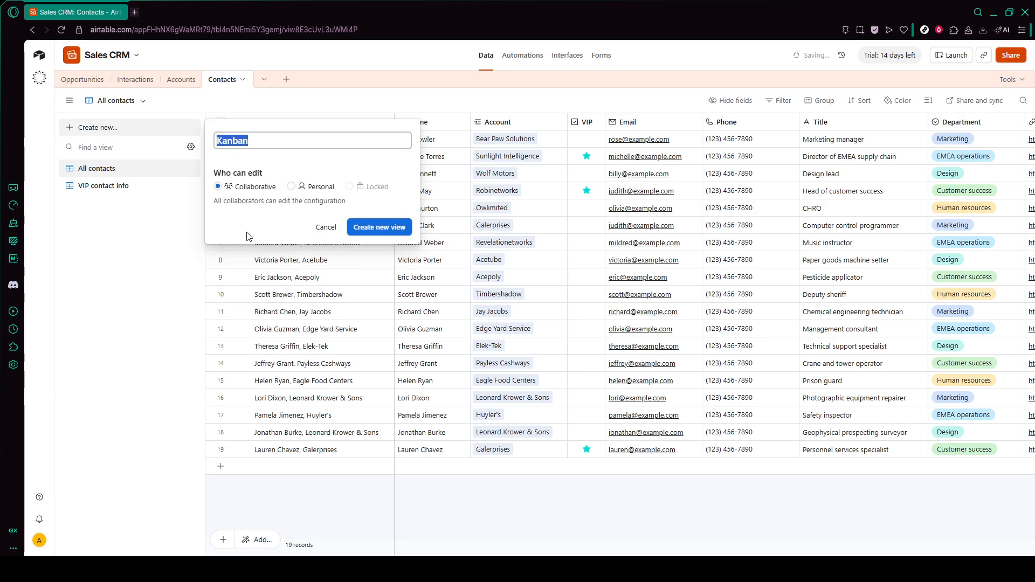
click(384, 228)
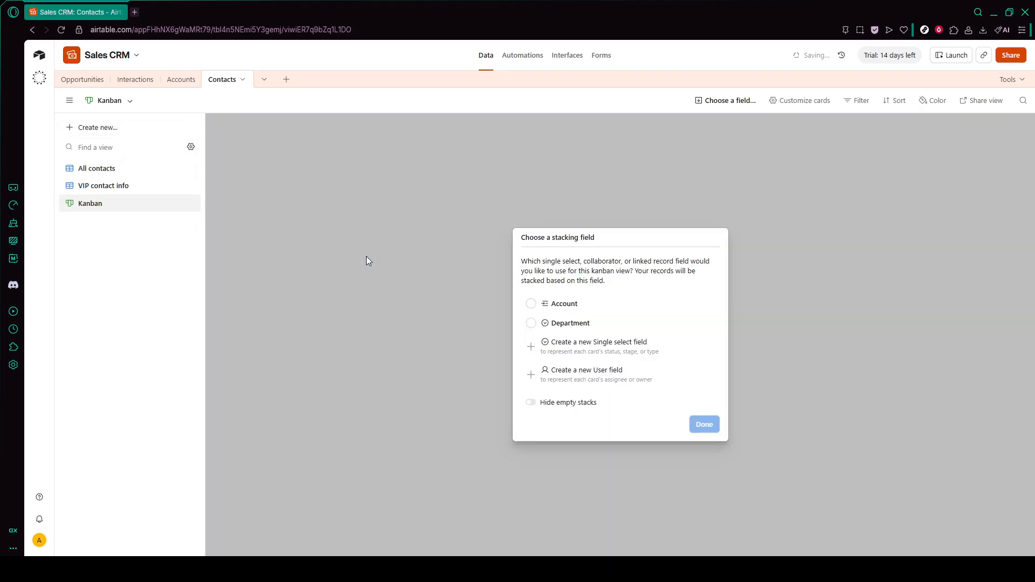
click(590, 309)
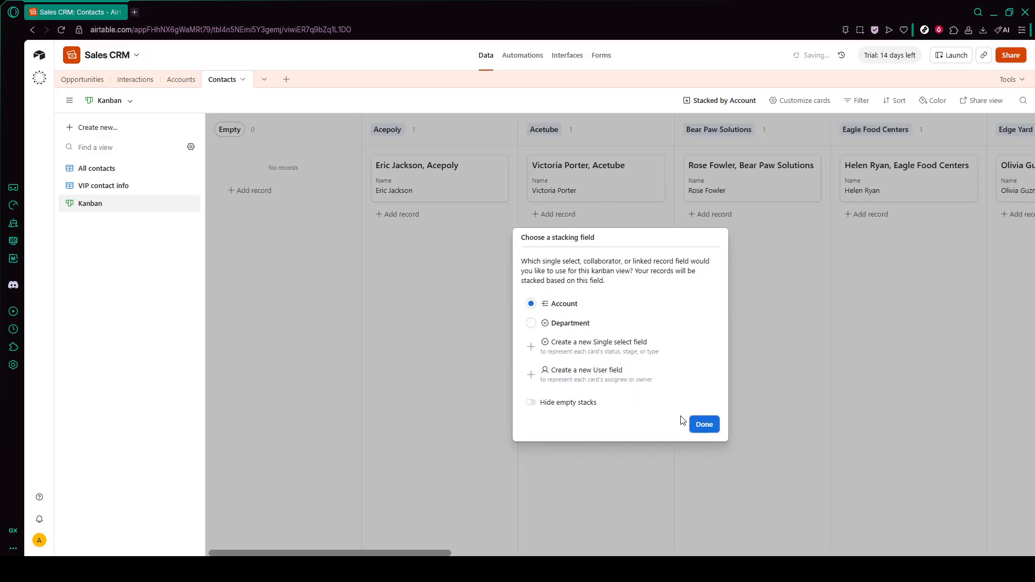
click(704, 424)
scroll(652, 302, right, 8)
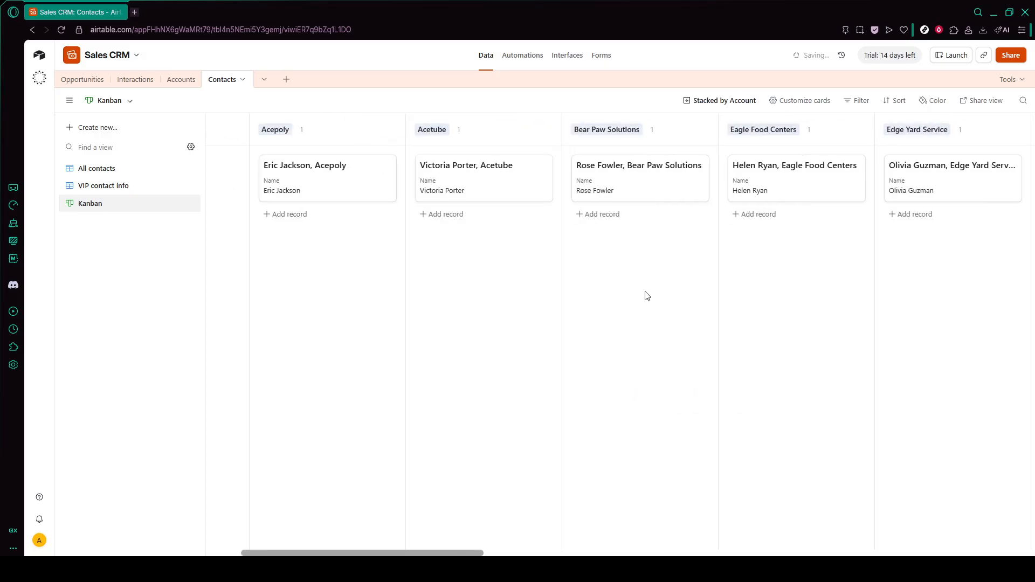
scroll(667, 210, right, 7)
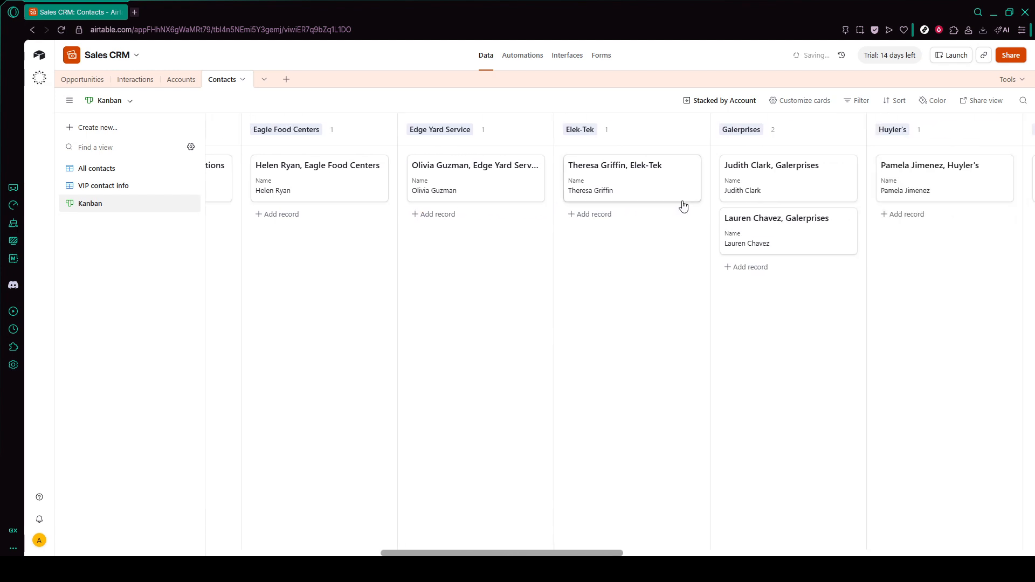
scroll(686, 205, right, 6)
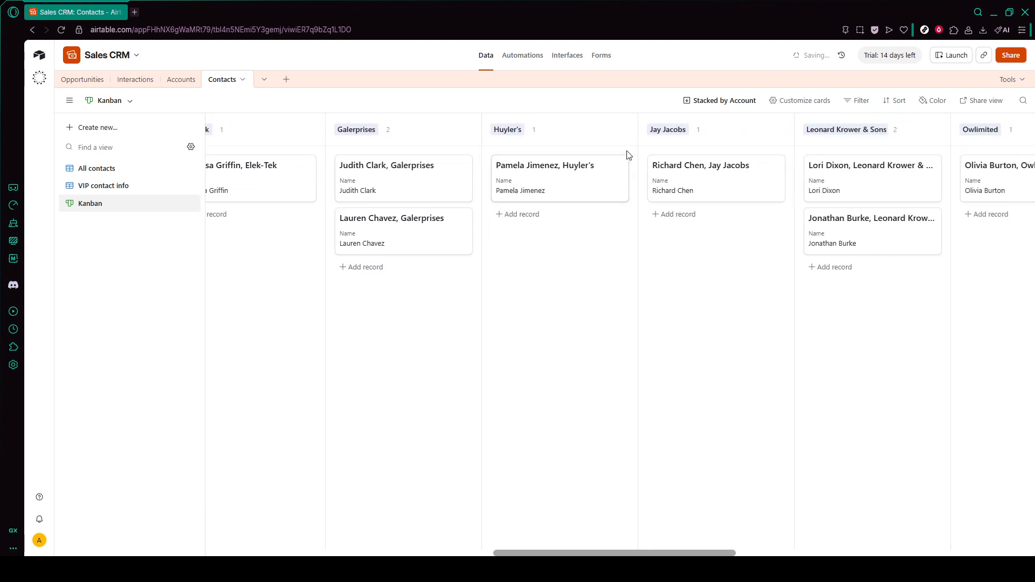
Build a new interface yourself, keeping the name Interface, with the List layout connected to the Opportunities table.
click(567, 58)
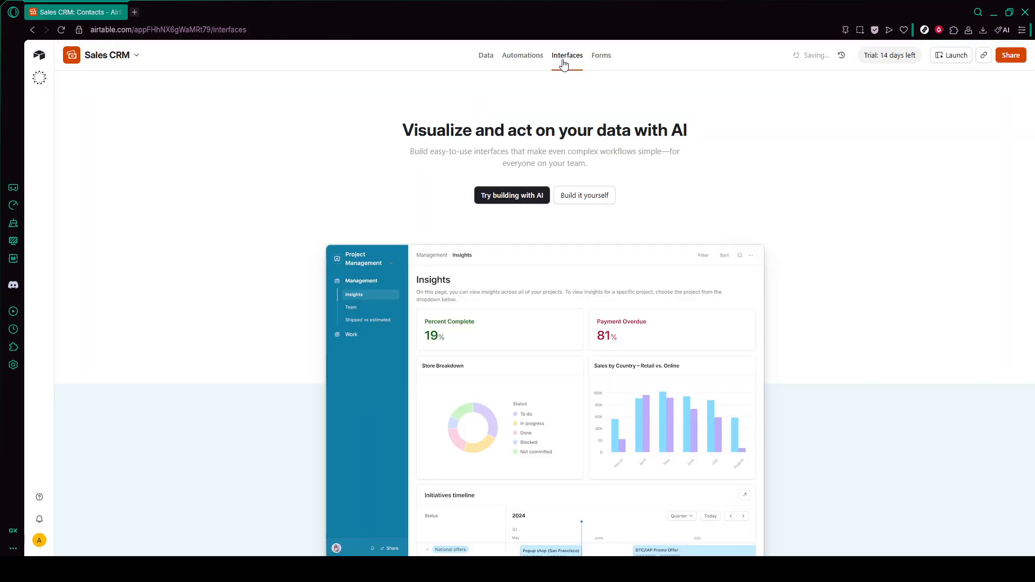
click(604, 205)
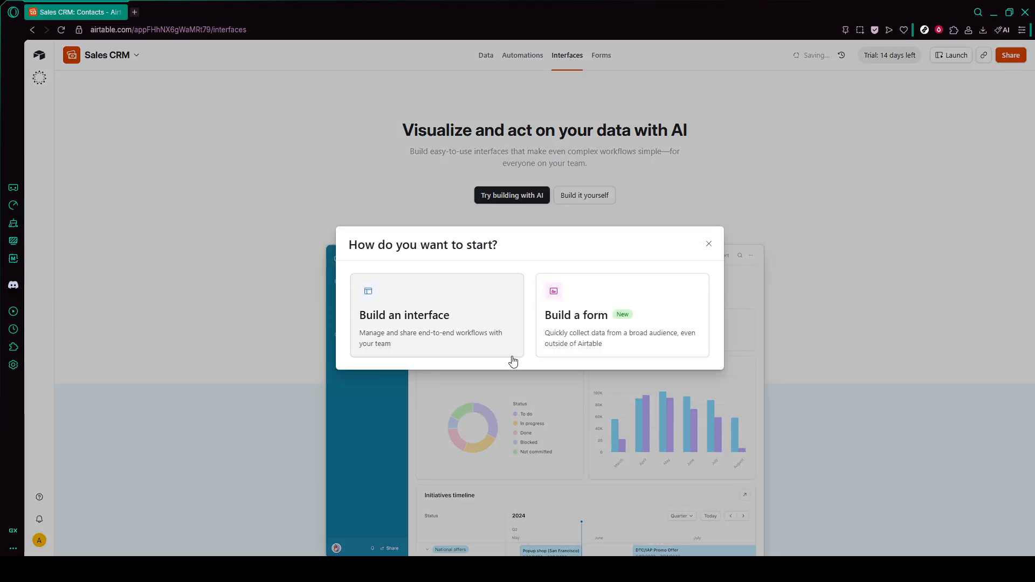
click(476, 338)
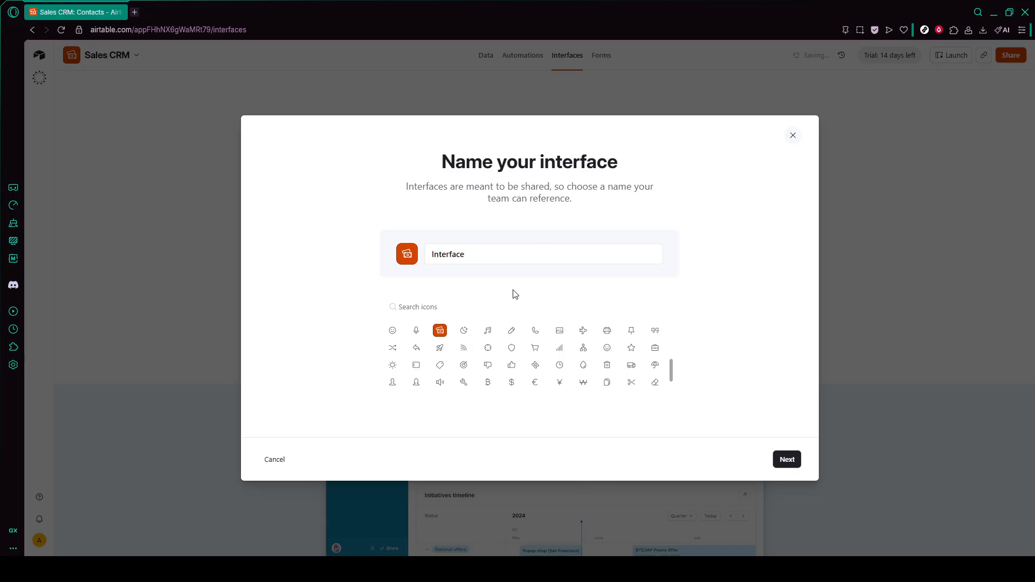
click(782, 461)
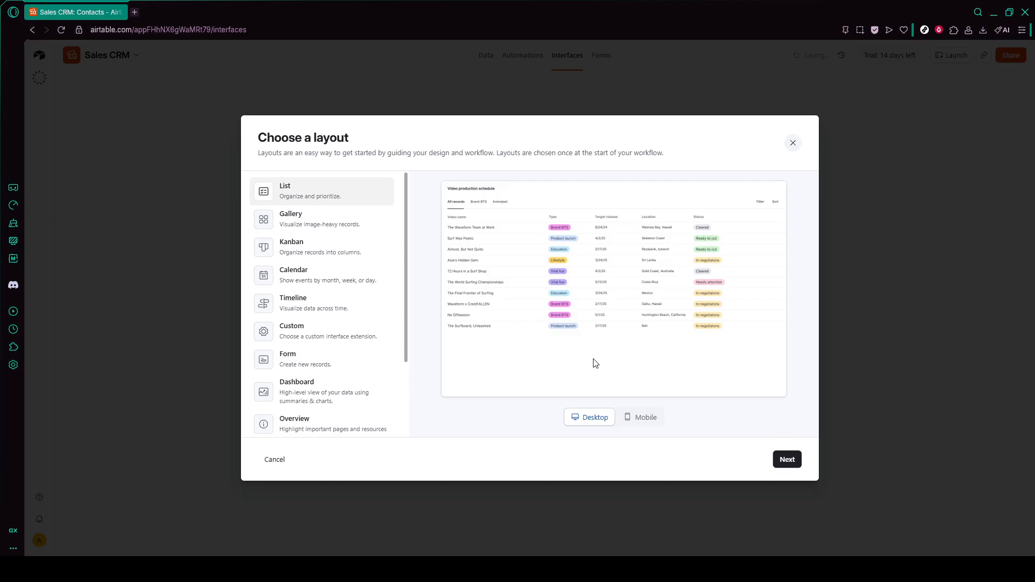
click(784, 463)
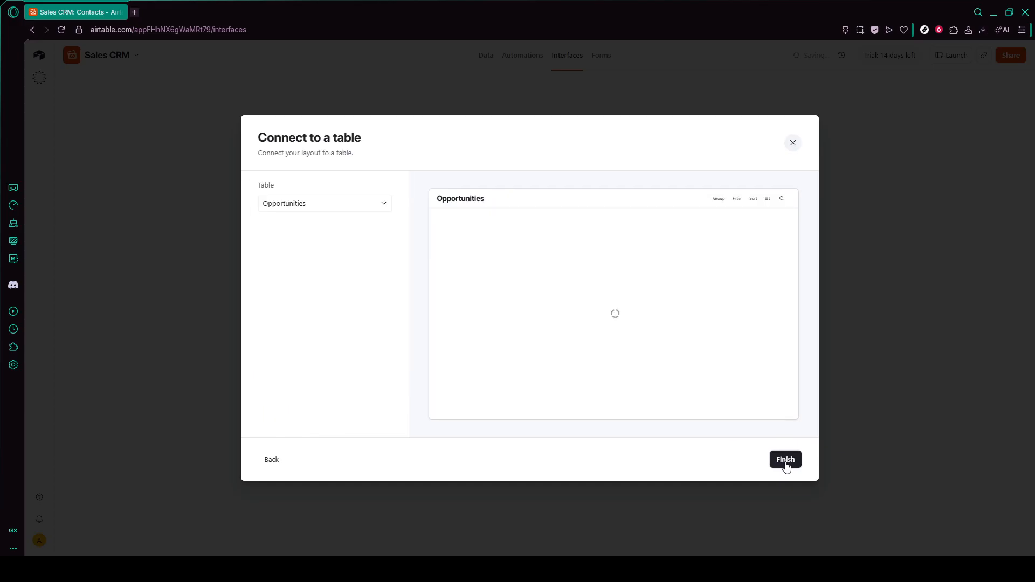
click(786, 463)
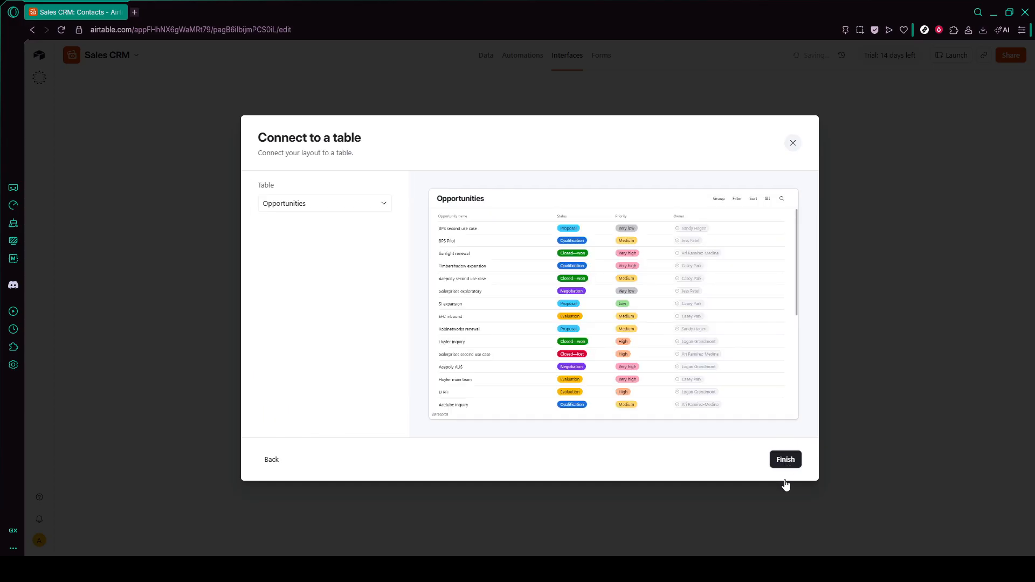